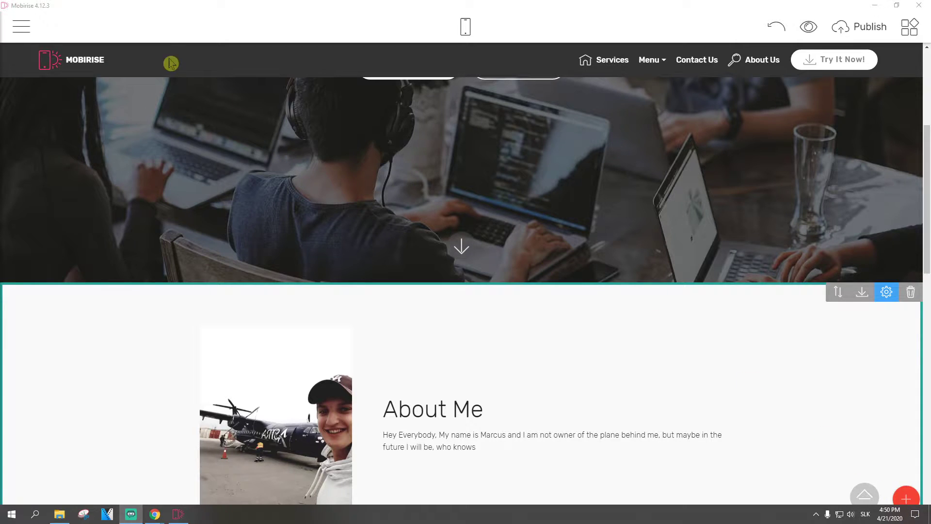
Step: Open My Site's settings from the Sites list in the main menu
left_click(21, 26)
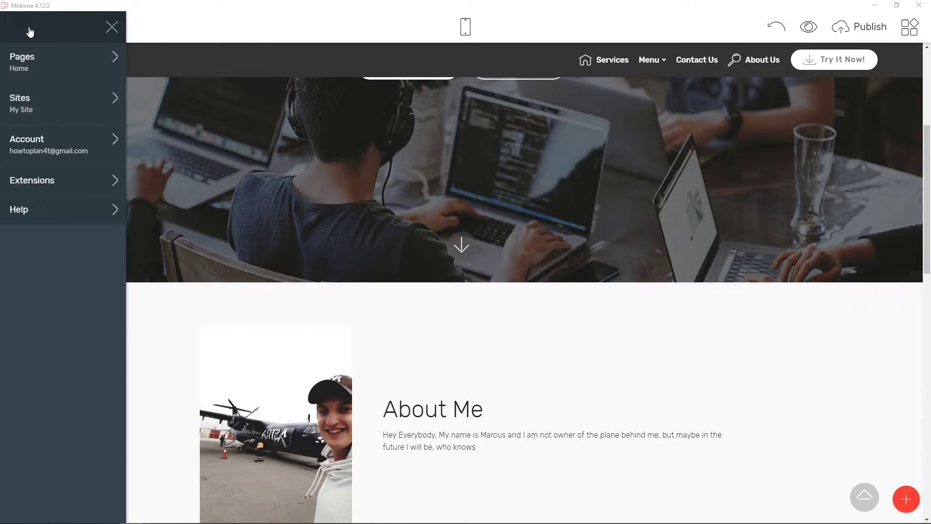
left_click(102, 109)
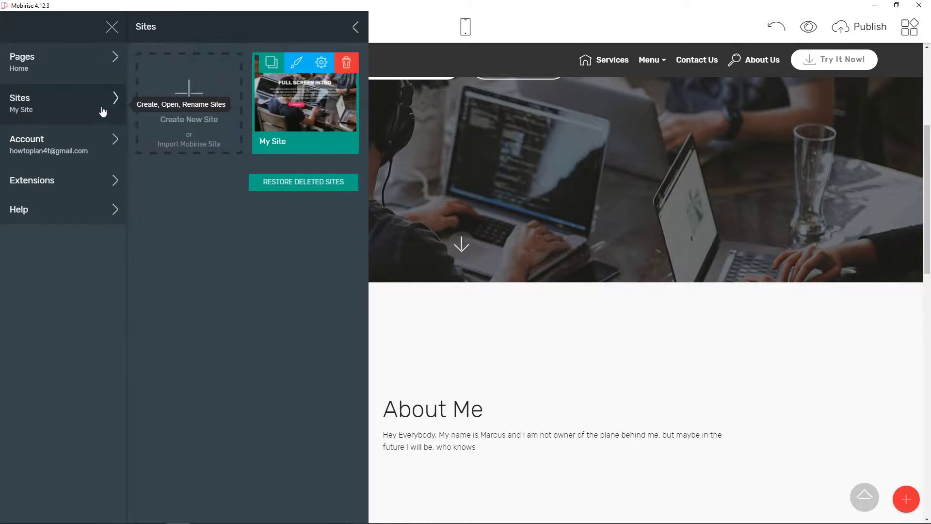
left_click(321, 62)
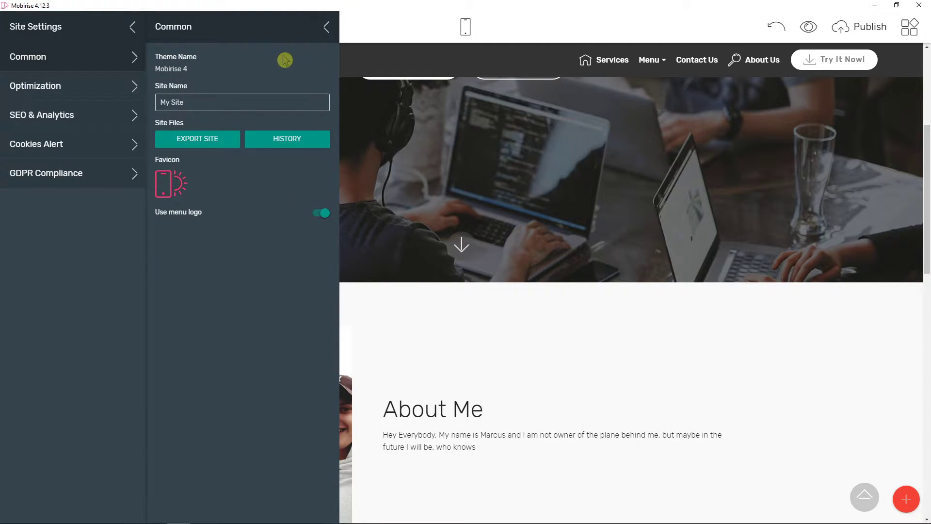
Step: Create a new Desktop folder named 'mob' and export the site into it
left_click(189, 141)
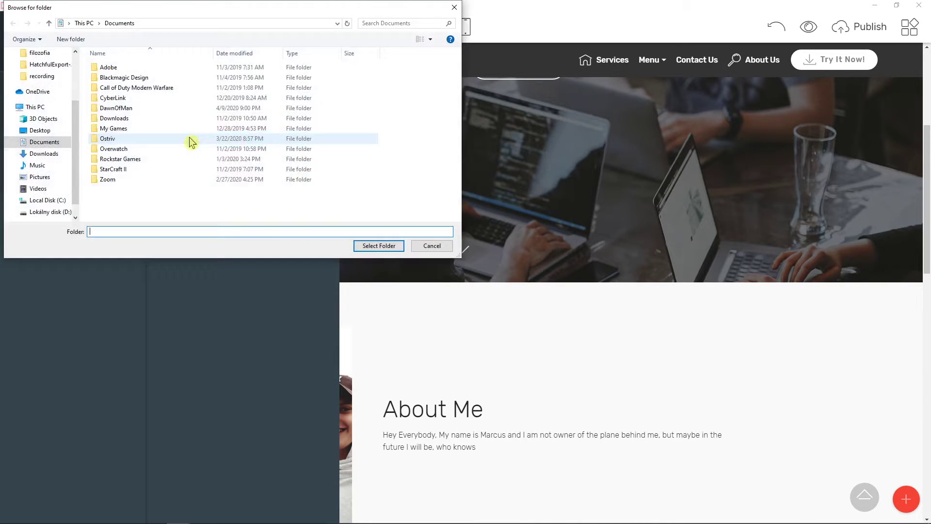
left_click(40, 131)
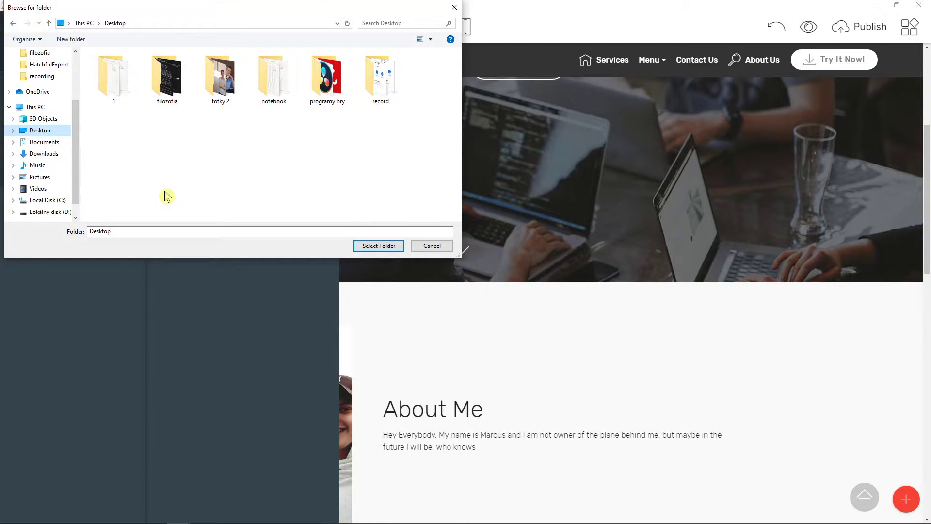
right_click(174, 198)
left_click(300, 311)
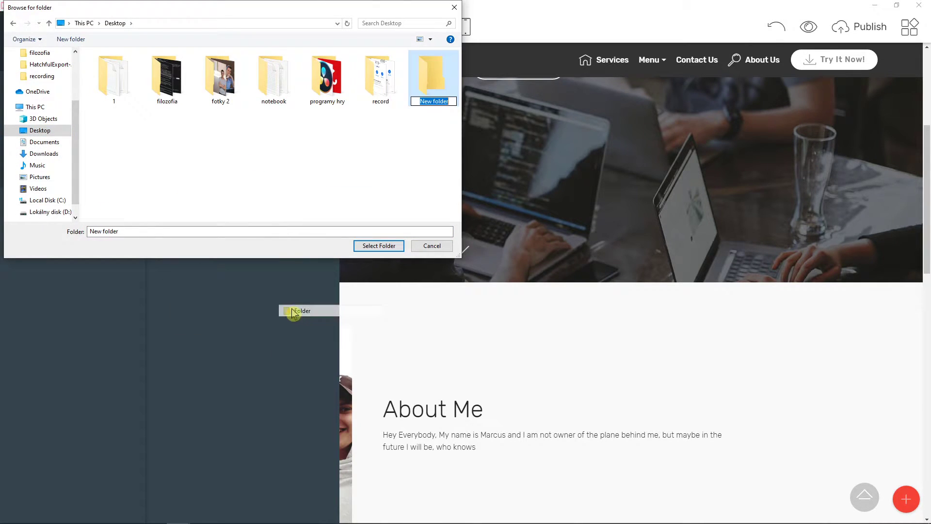
type("mob")
key("Return")
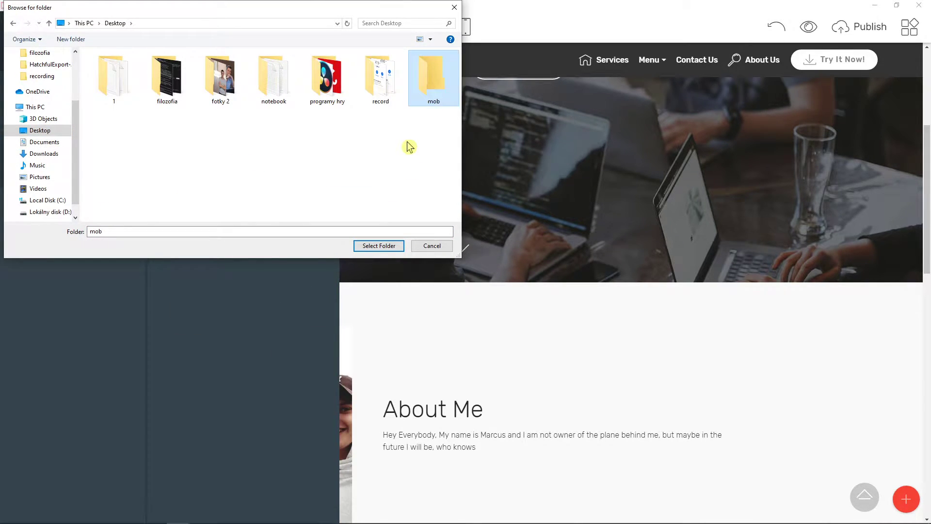
key("Return")
left_click(379, 246)
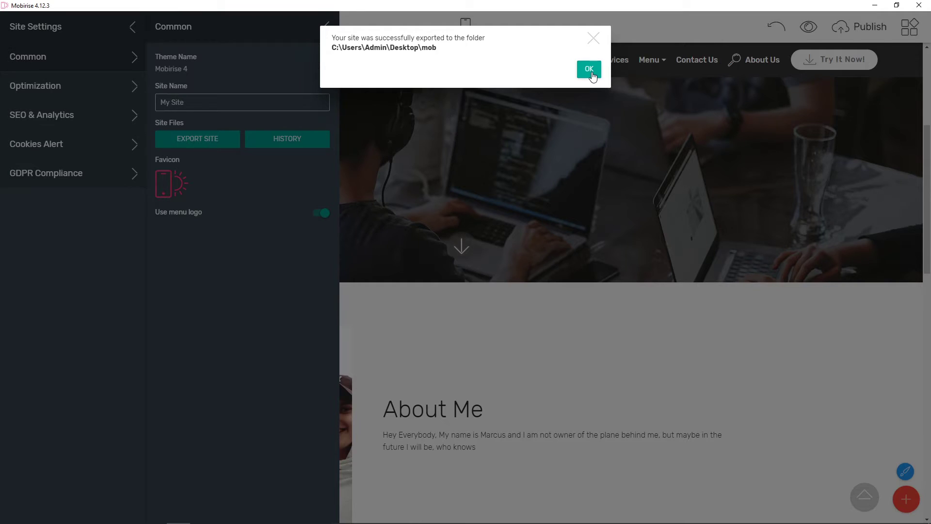
Step: Dismiss the export confirmation and open mob's assets/fonts folder from the desktop
left_click(589, 69)
left_click_drag(413, 290, 436, 288)
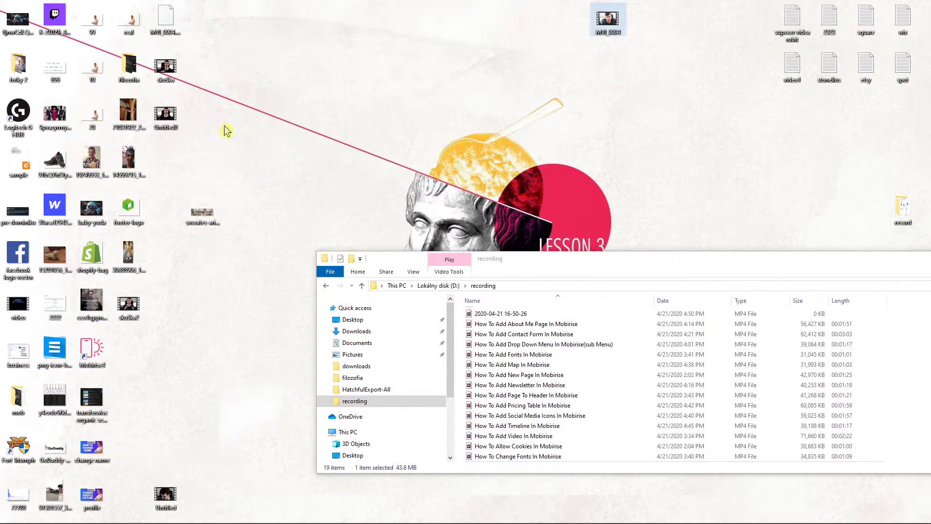
double_click(17, 396)
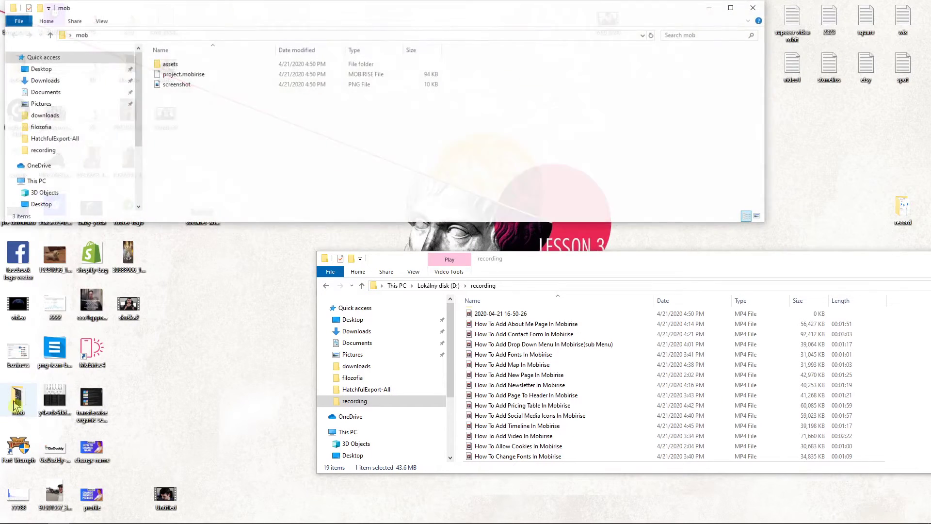
double_click(192, 65)
double_click(201, 65)
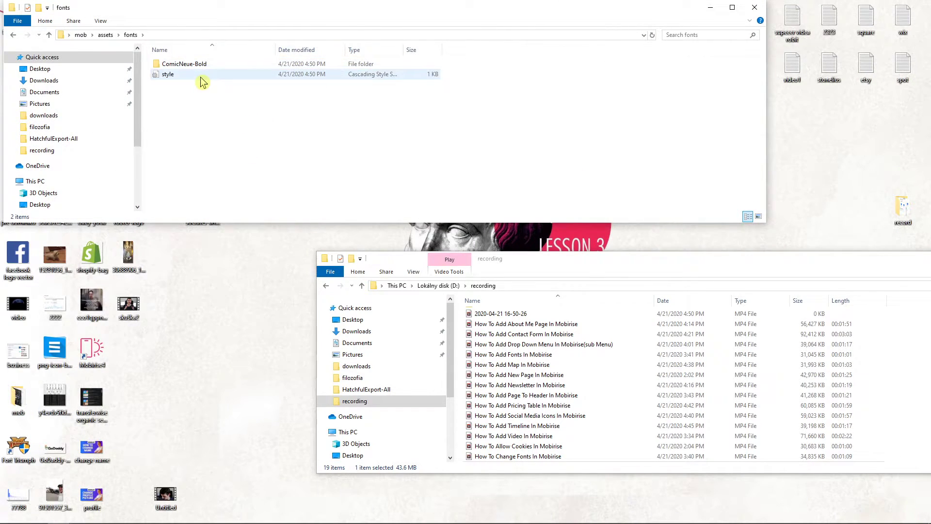
Step: Check assets/images, return to mob, and select all three exported items
key("alt+Left")
double_click(200, 74)
key("alt+Left")
key("alt+Left")
left_click(203, 74)
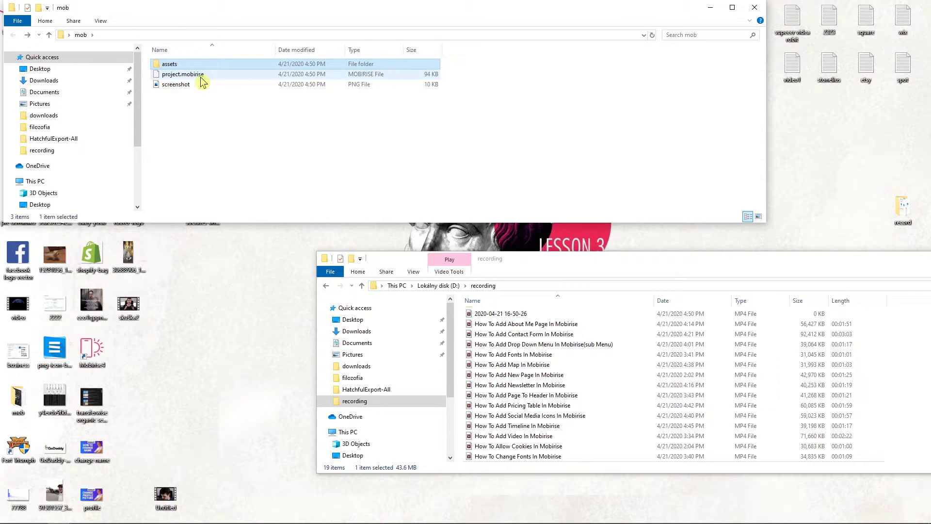
left_click_drag(186, 123, 211, 62)
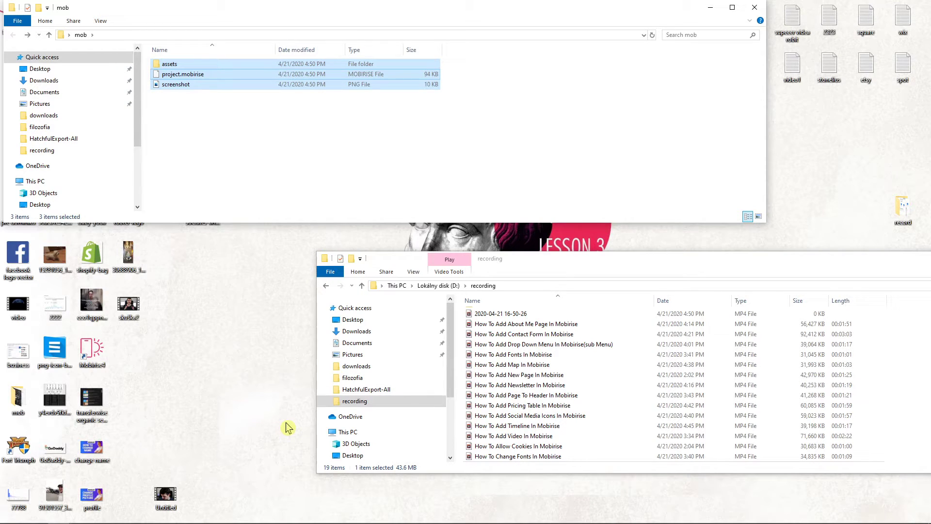
Step: Back in Mobirise, show Optimization > SEO & Analytics and focus the Analytics code field
left_click(177, 513)
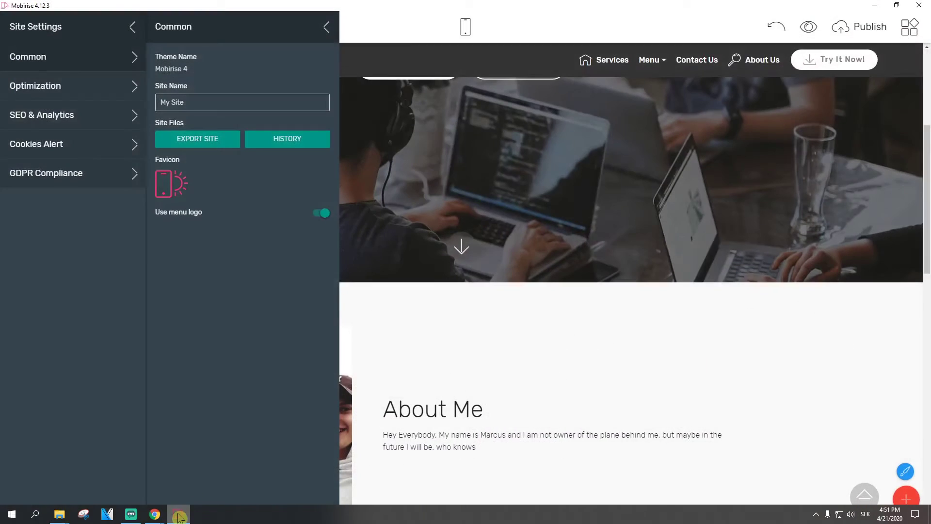
left_click(77, 86)
left_click(69, 116)
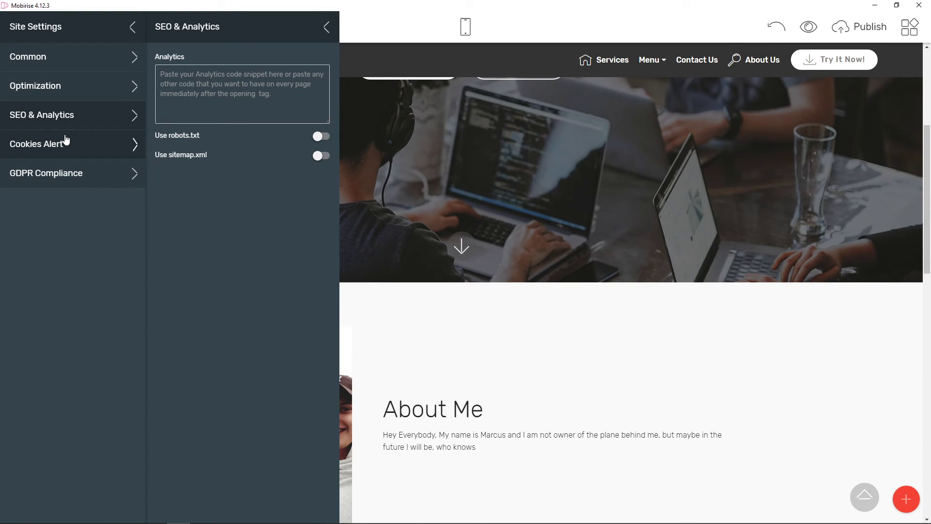
left_click(289, 90)
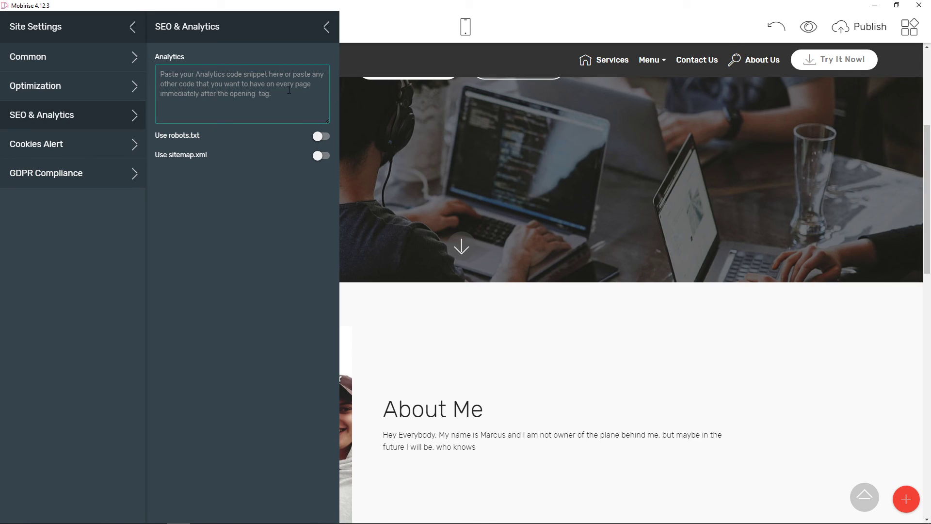